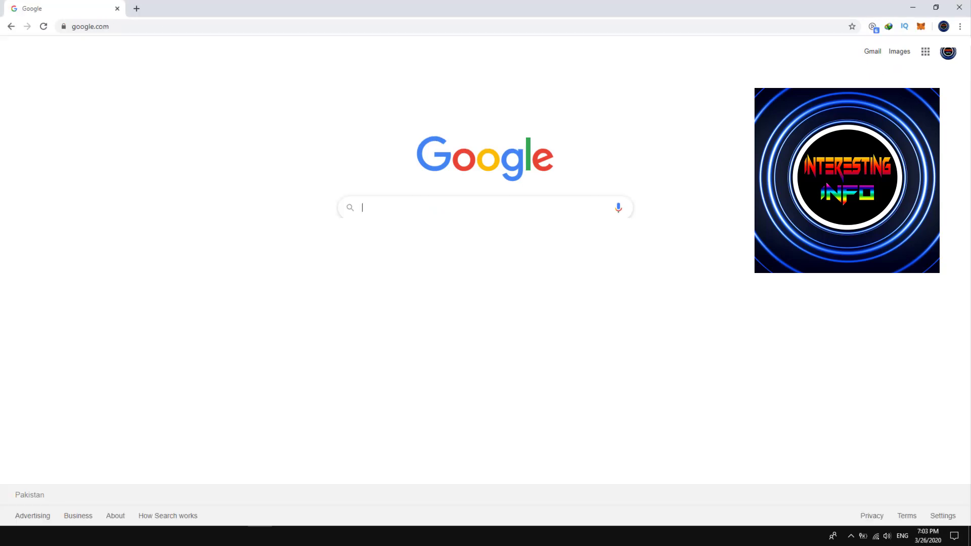
type("house party app")
Search for 'house party app' and go to the official houseparty.com site to reach its Chrome extension
key("Return")
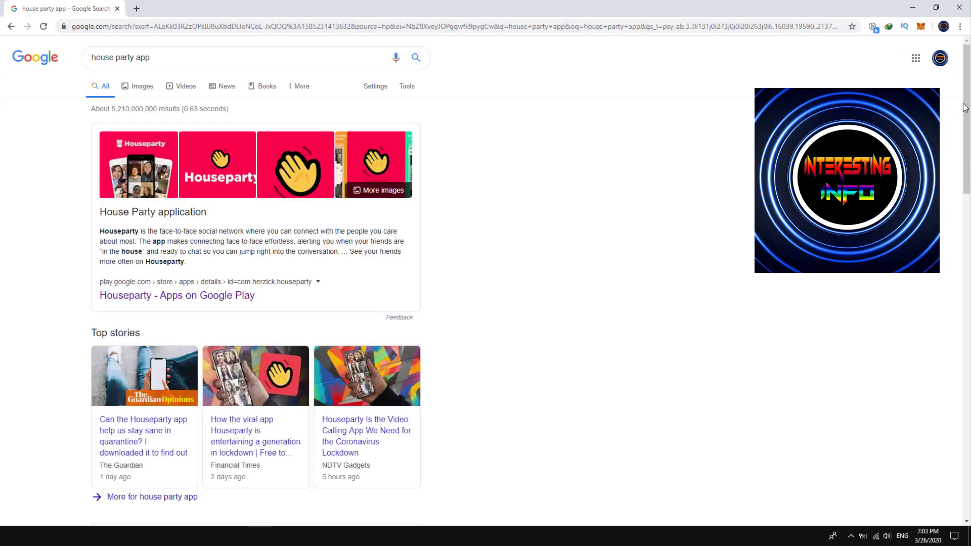
scroll(485, 303, "down", 5)
scroll(485, 304, "down", 5)
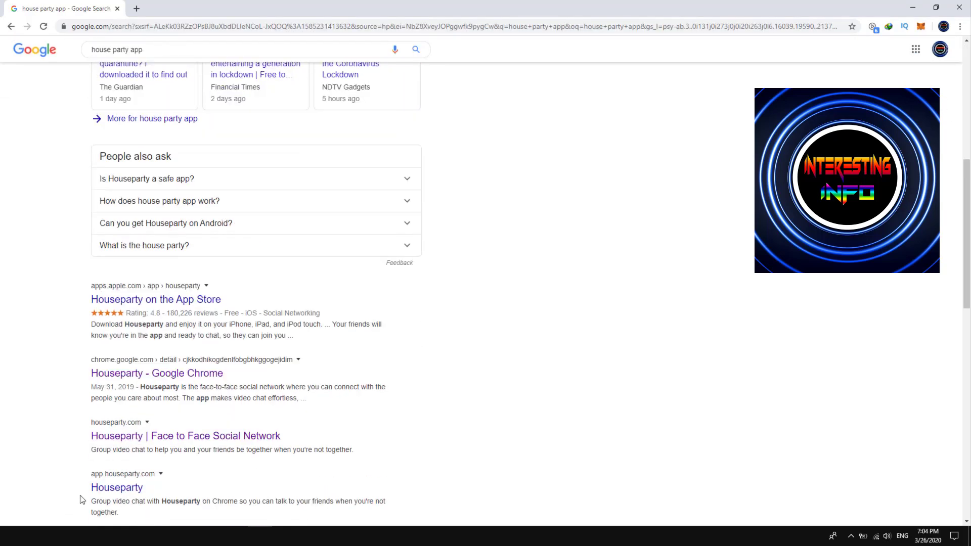
left_click(188, 439)
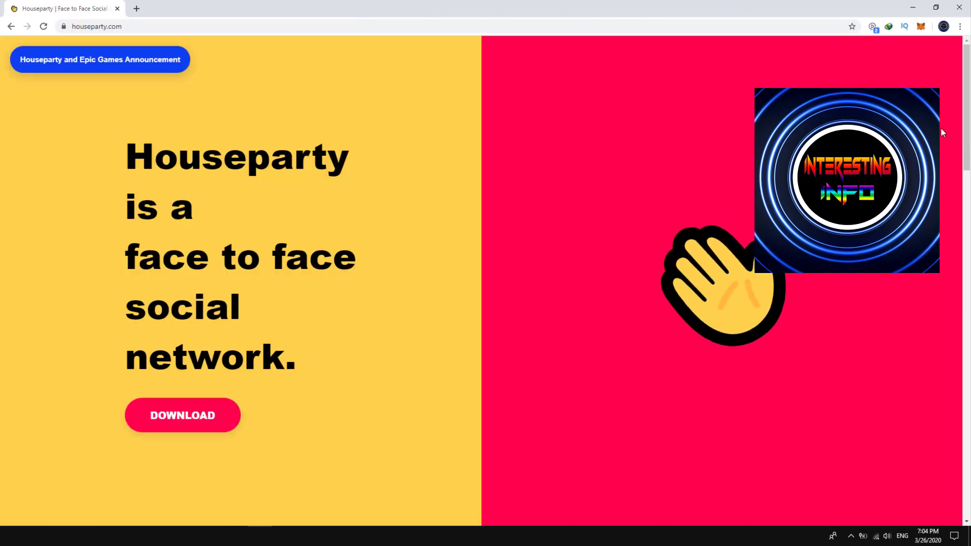
scroll(947, 124, "down", 1)
scroll(842, 304, "down", 3)
scroll(842, 304, "down", 5)
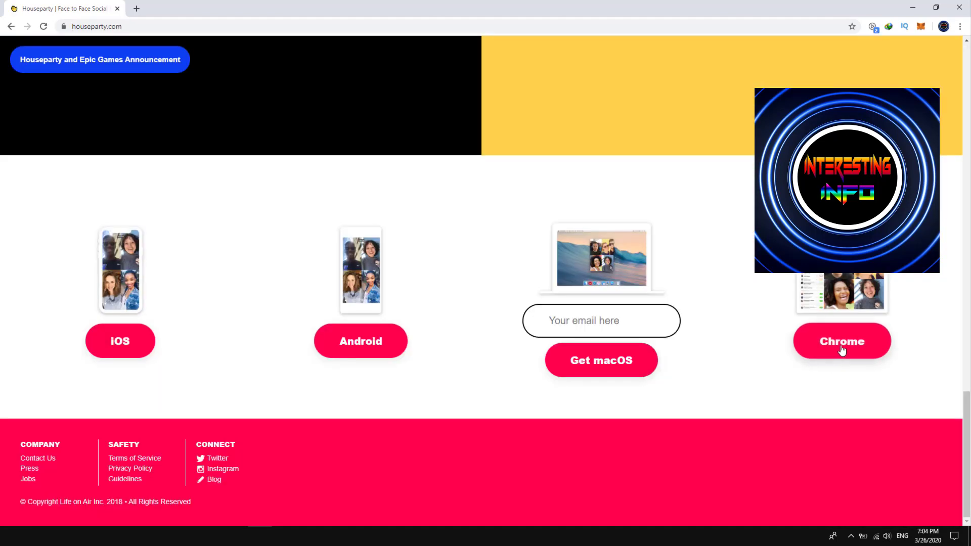
Add the Houseparty extension to Chrome, then open its login page from the toolbar icon
left_click(842, 349)
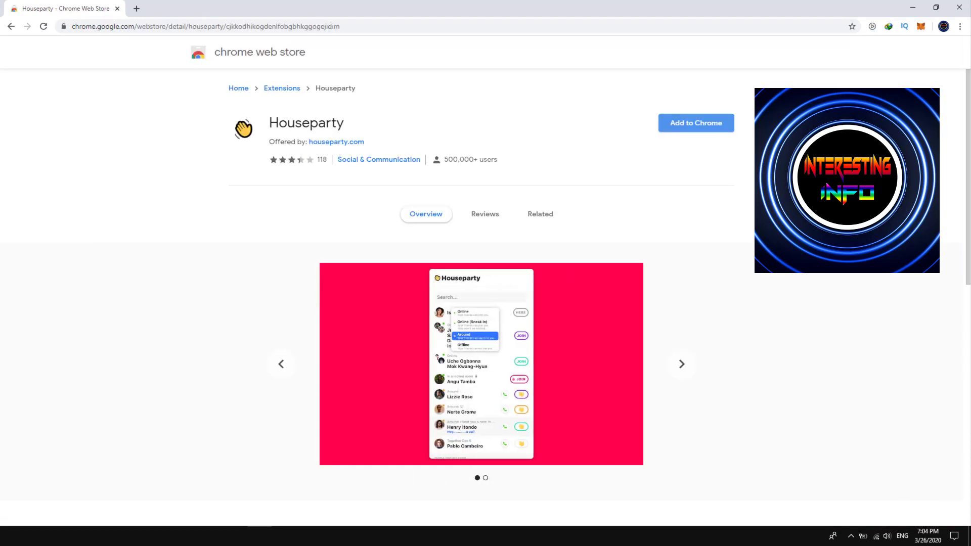
left_click(700, 124)
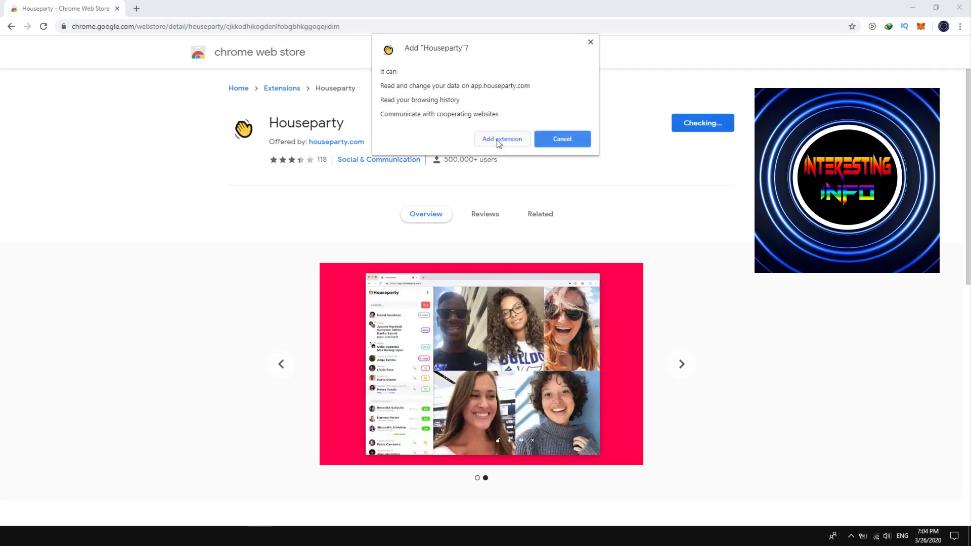
left_click(499, 140)
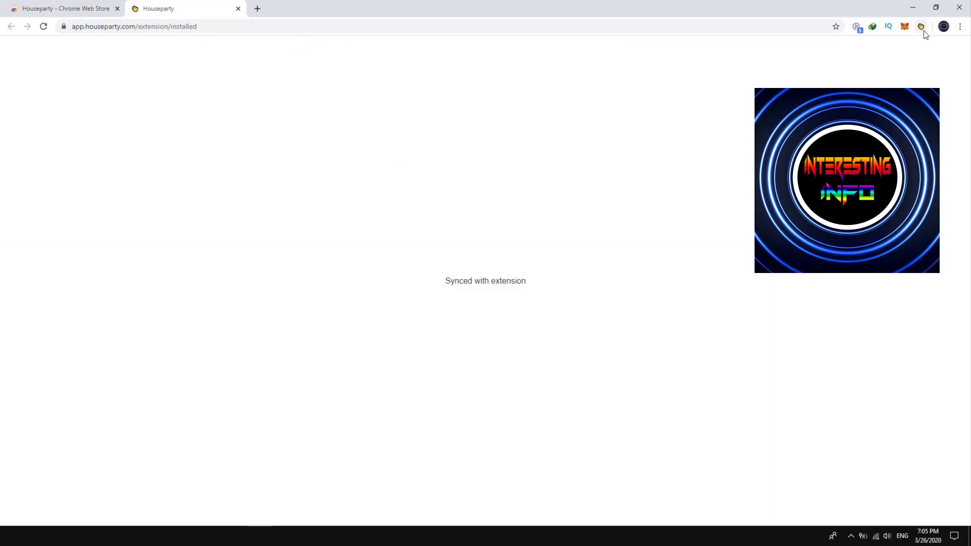
left_click(923, 28)
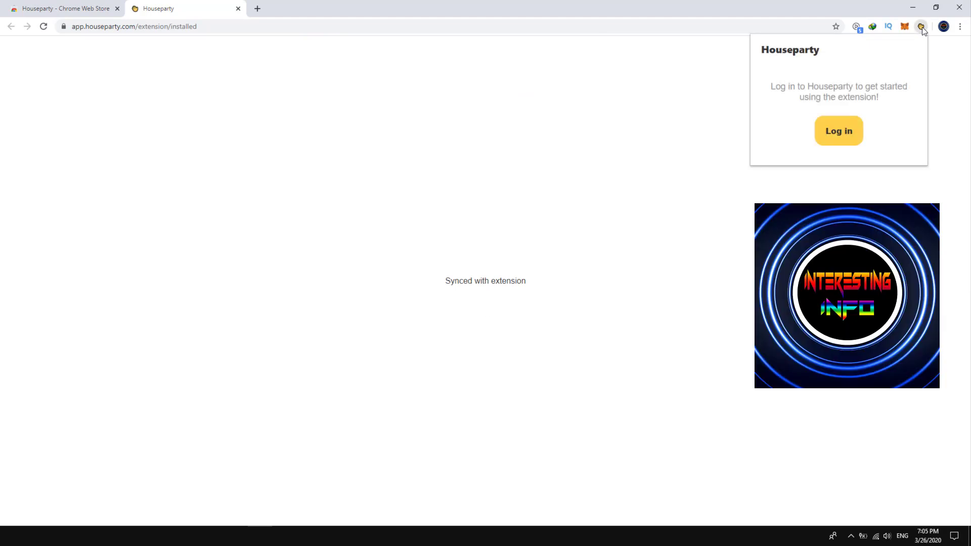
left_click(838, 130)
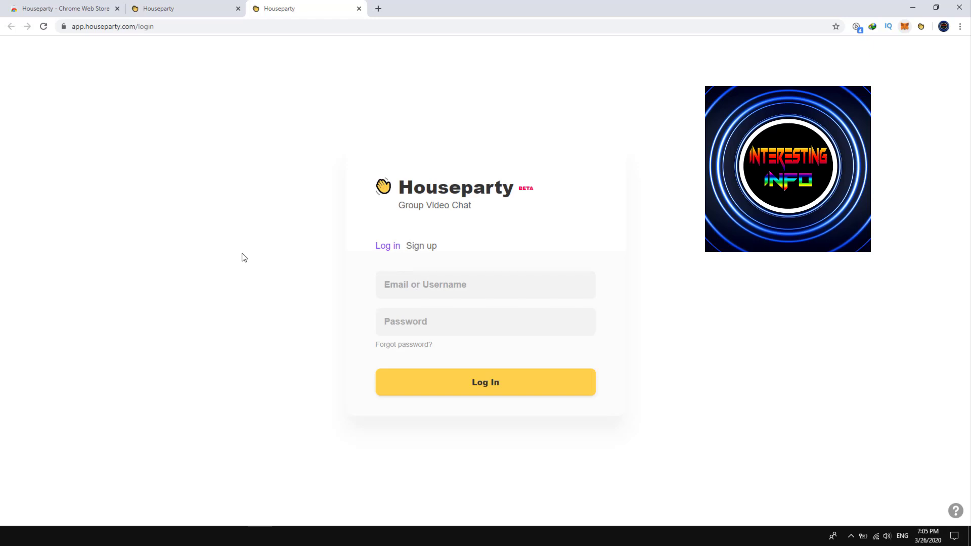
Submit the sign-up form for 'Interesting Info' with full name, email, password and birthday
left_click(420, 245)
left_click(466, 237)
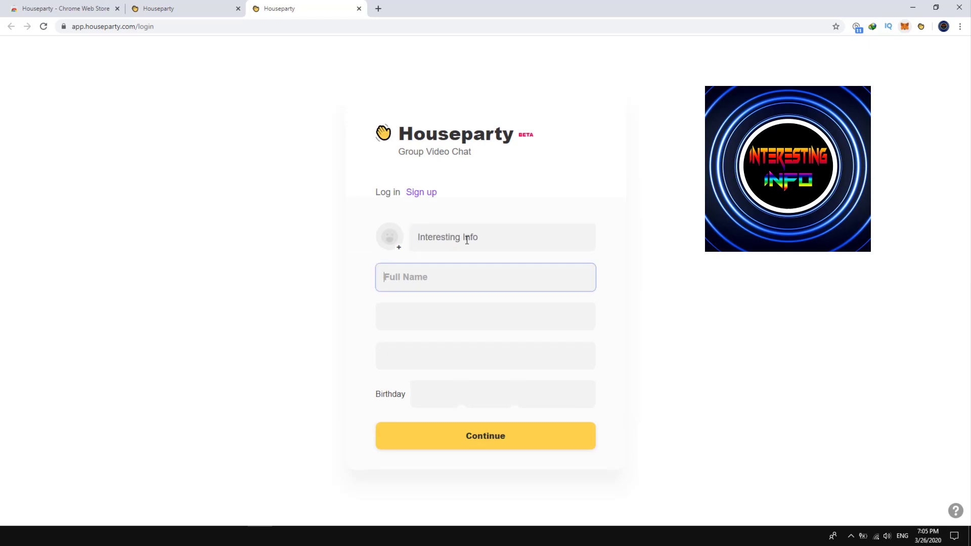
type("Interesting Info")
key("Tab")
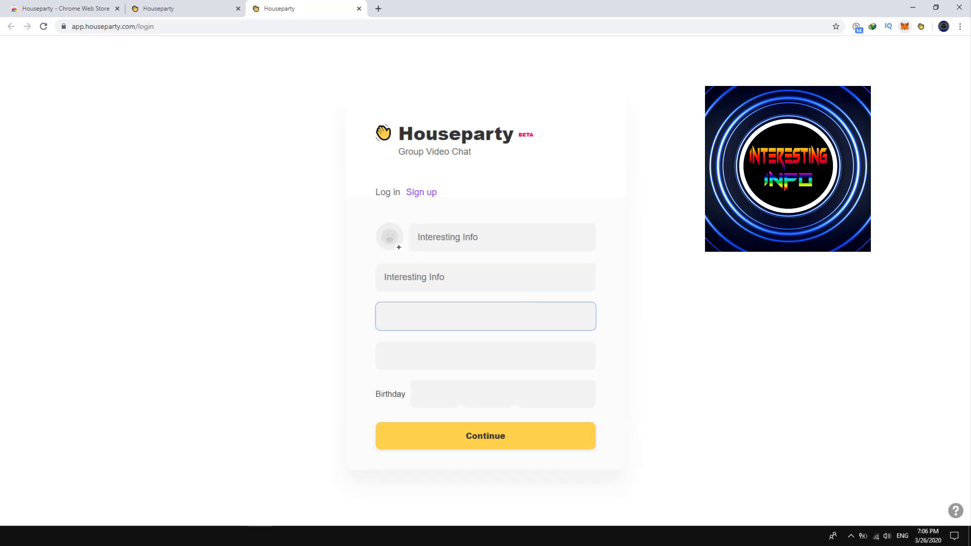
key("Tab")
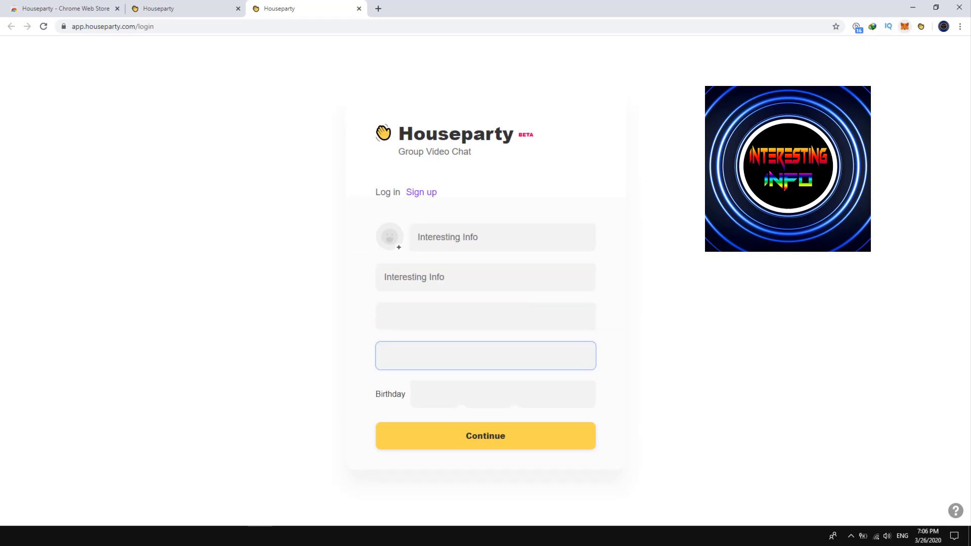
key("Tab")
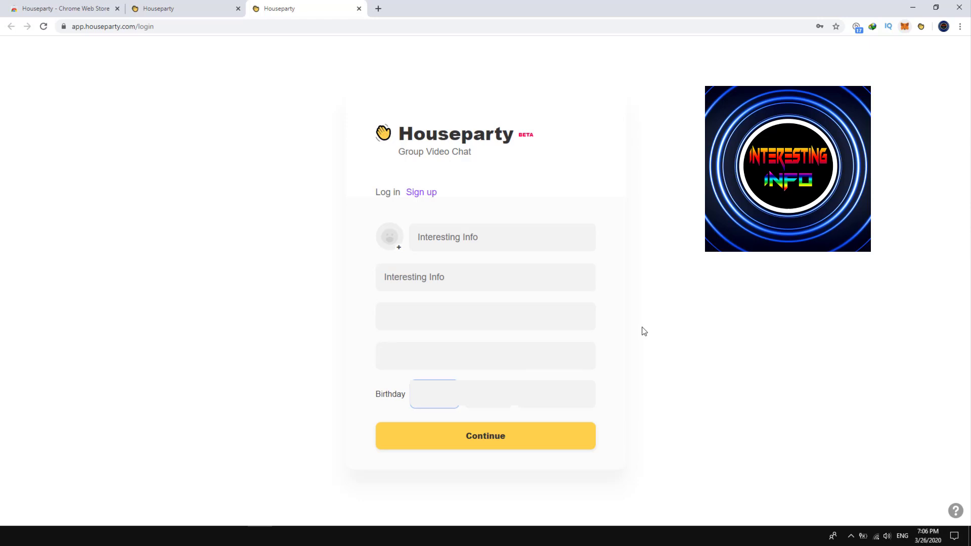
key("Tab")
key("Tab")
left_click(486, 435)
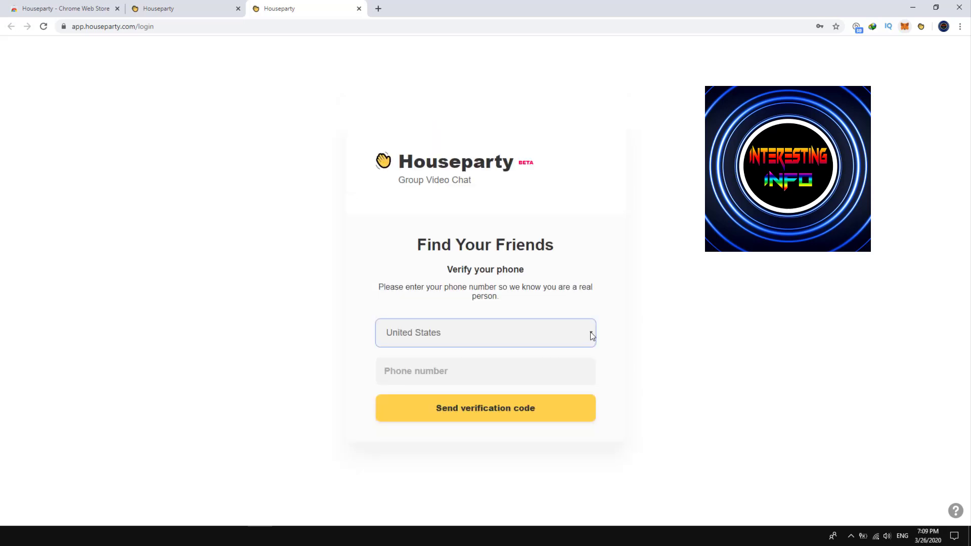
Verify the phone number by sending and validating an SMS code
left_click(590, 331)
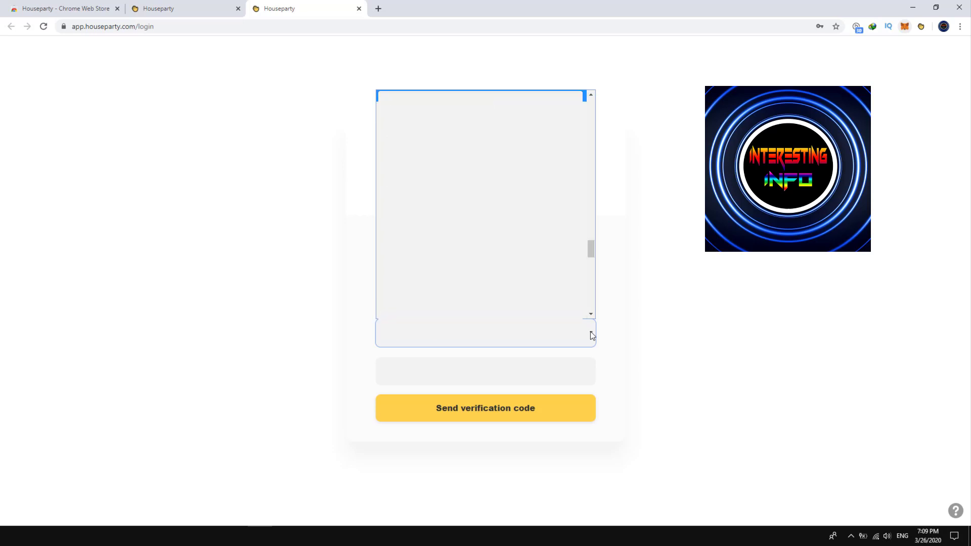
left_click(590, 332)
key("Tab")
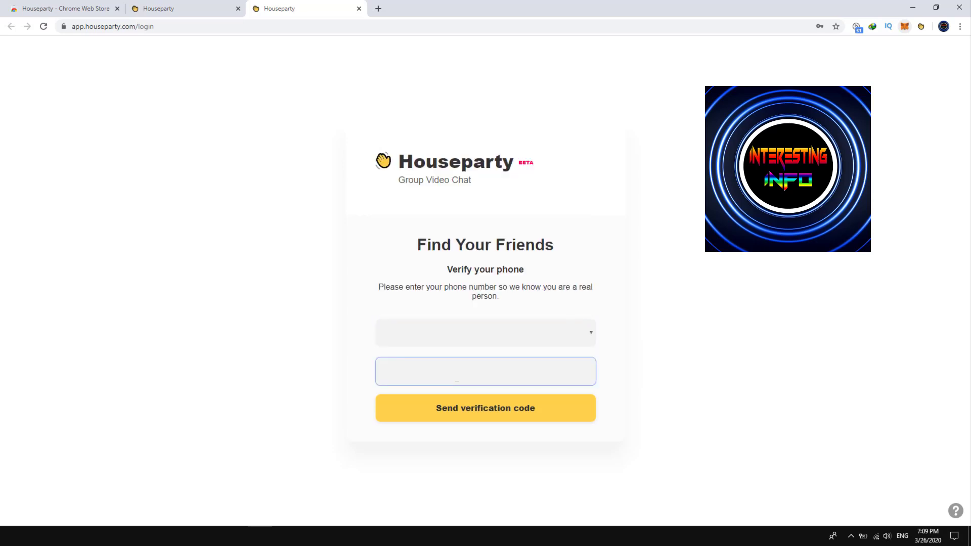
left_click(495, 415)
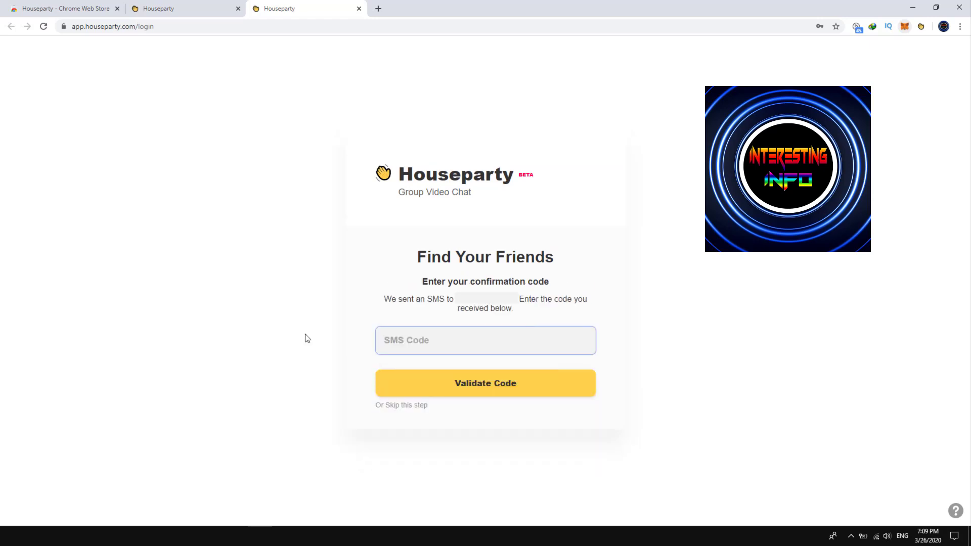
left_click(500, 390)
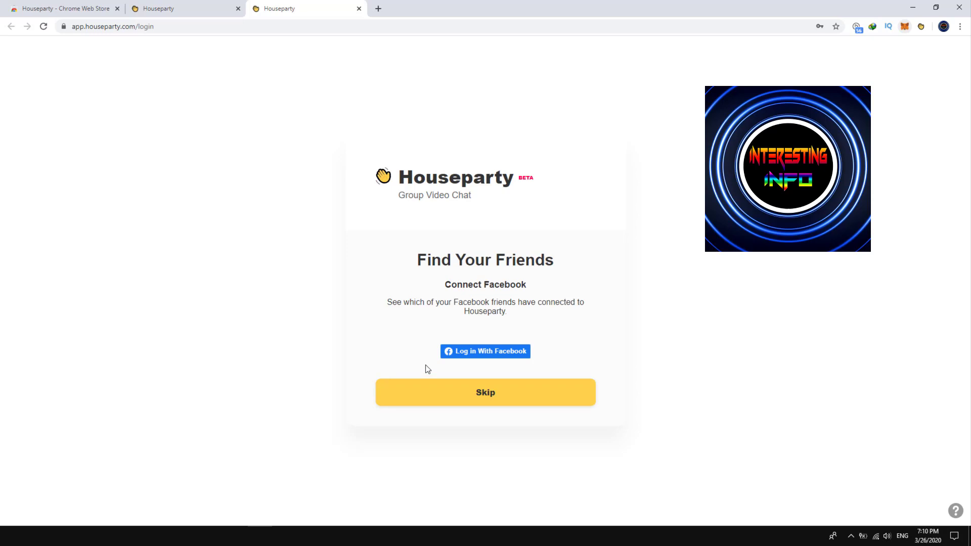
Connect the account to Facebook and continue to Find Your Friends
left_click(488, 353)
left_click(478, 333)
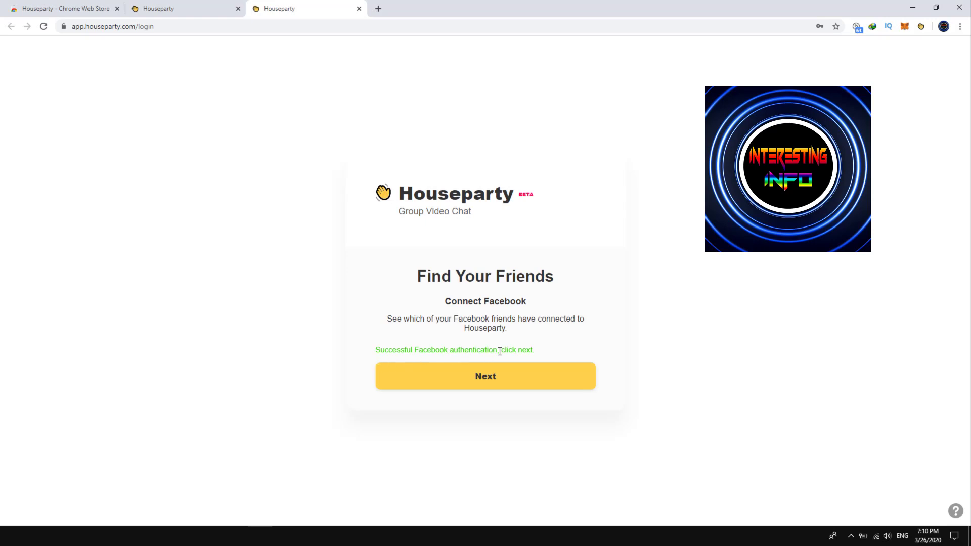
left_click(485, 377)
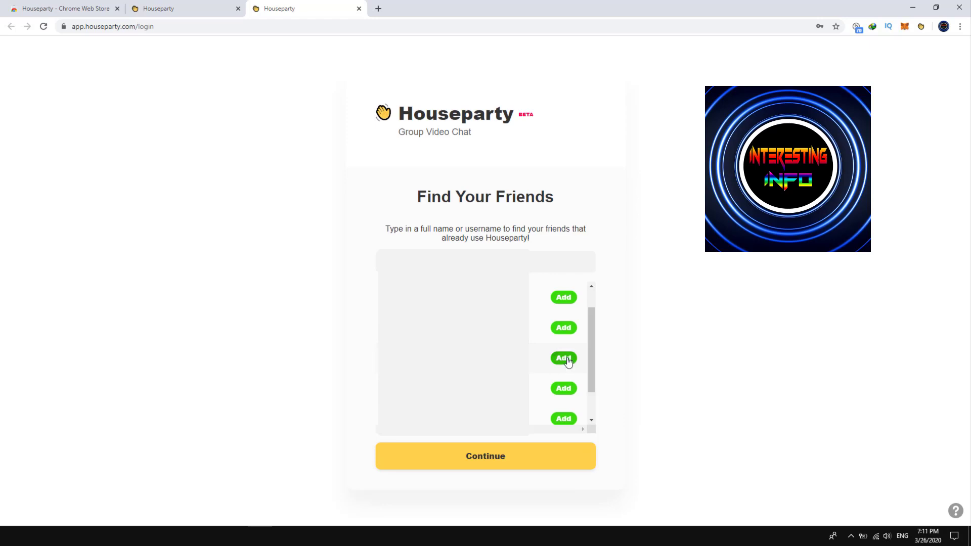
Add one suggested friend, then continue into the group video chat room
left_click(563, 357)
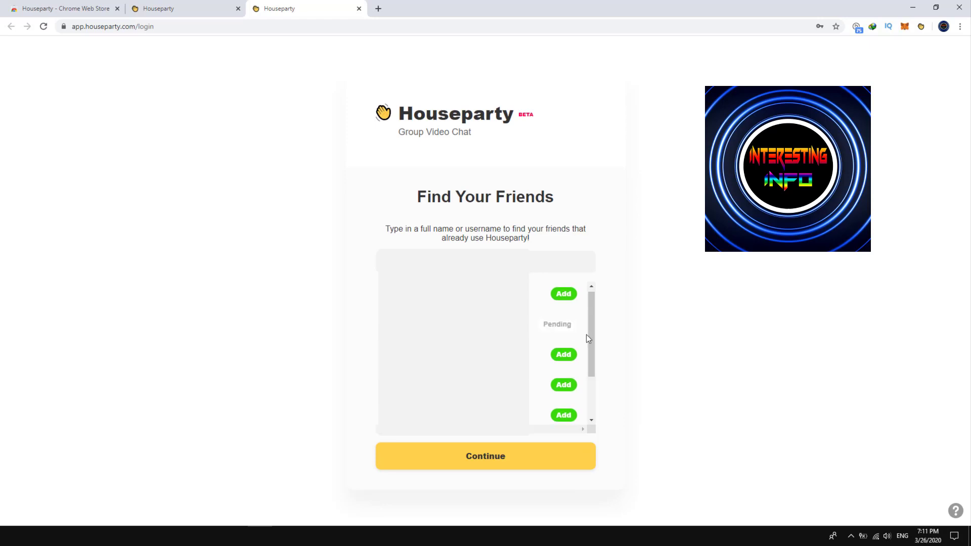
left_click(479, 459)
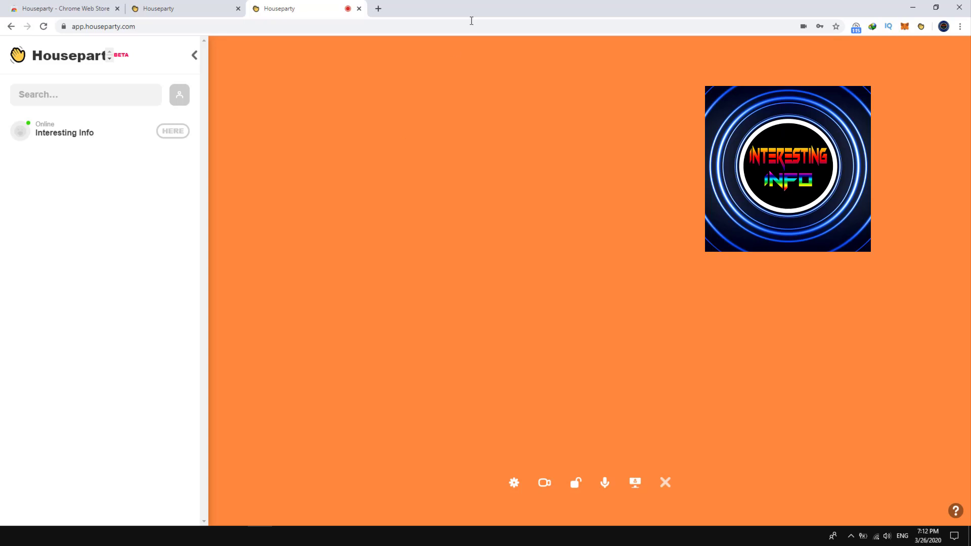
Copy the party invite link from the sidebar's friend invite panel
left_click(30, 95)
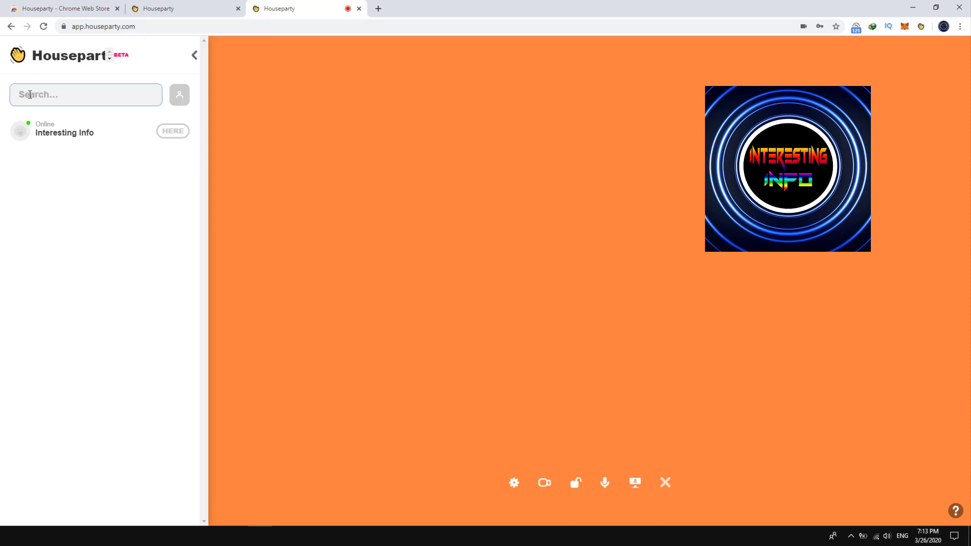
left_click(180, 95)
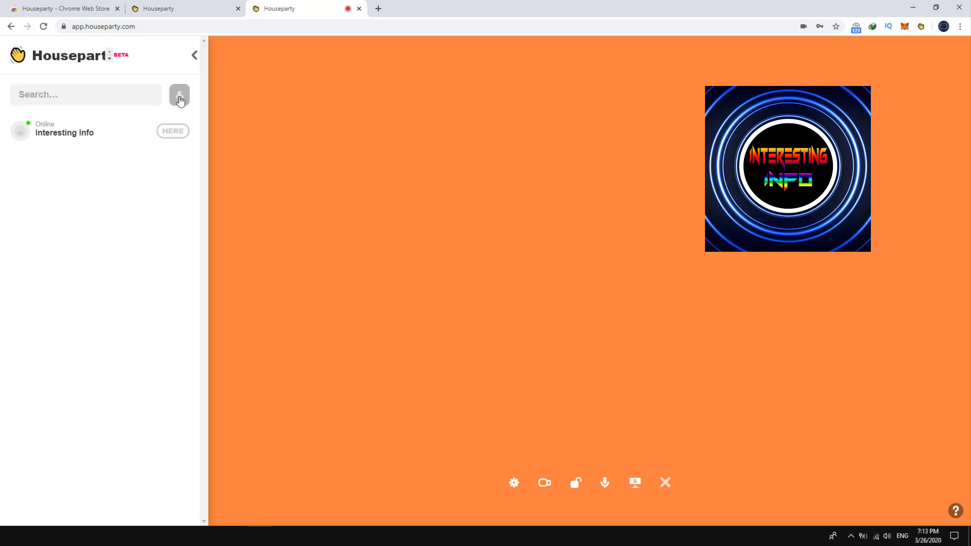
left_click(179, 98)
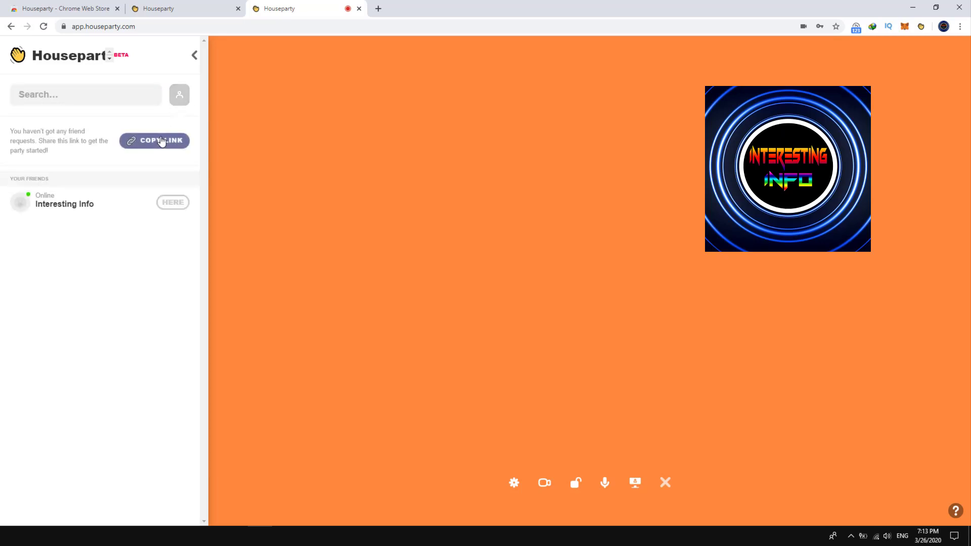
left_click(161, 141)
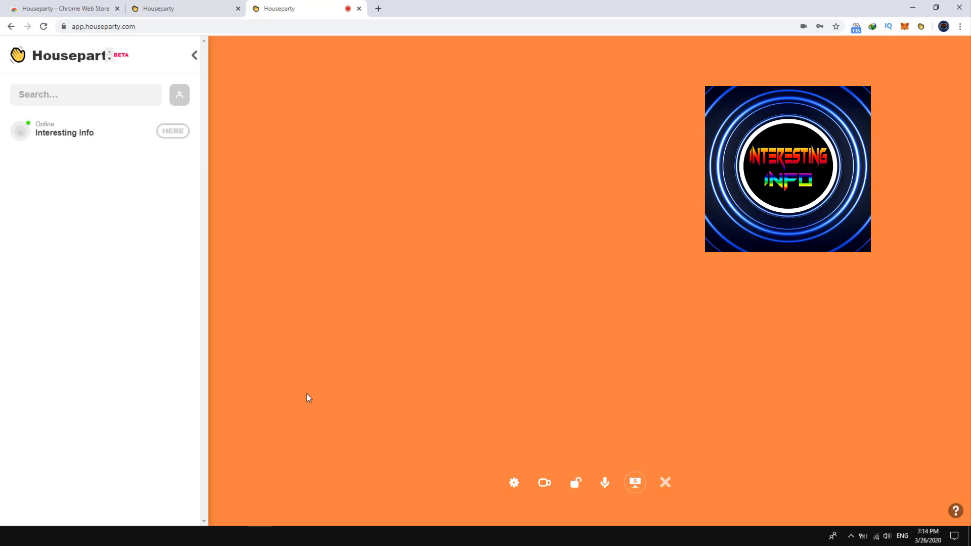
left_click(514, 482)
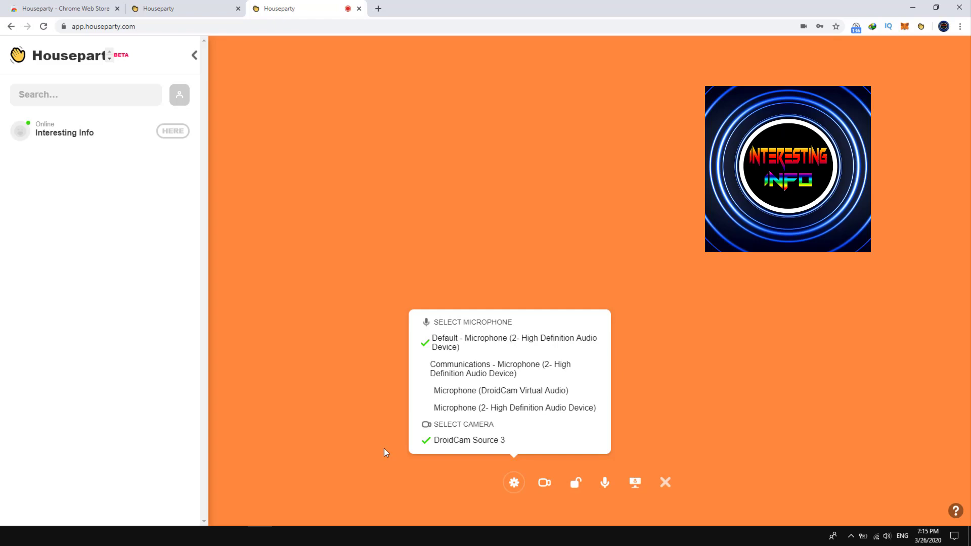
left_click(384, 448)
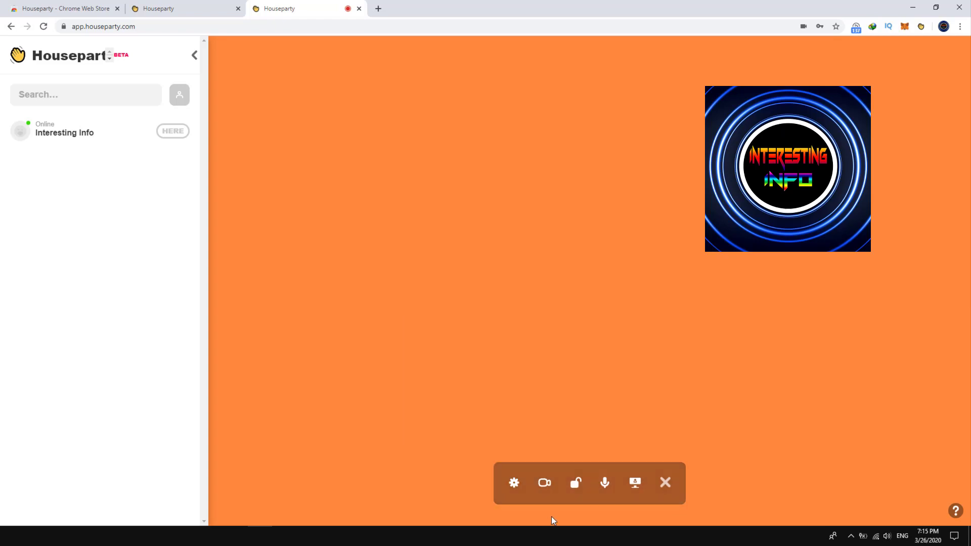
left_click(545, 484)
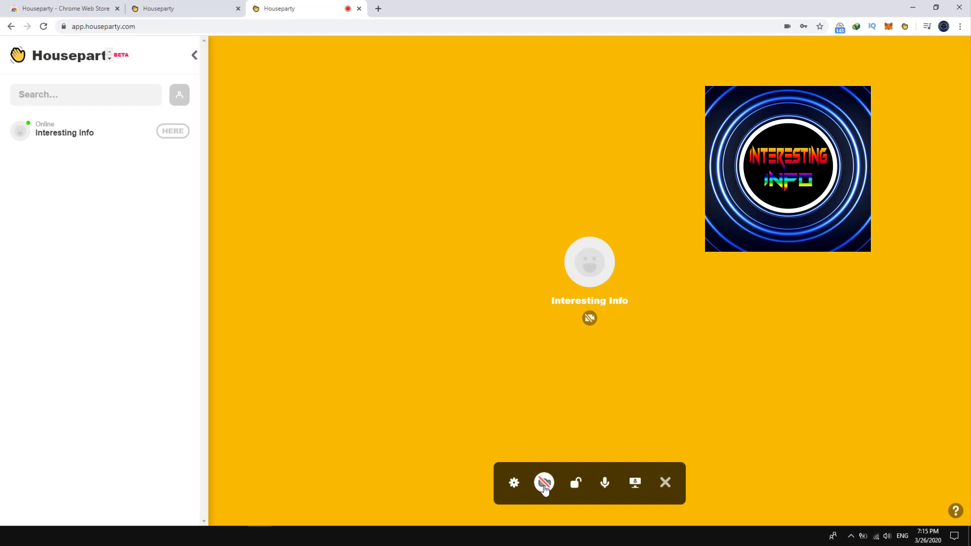
left_click(545, 484)
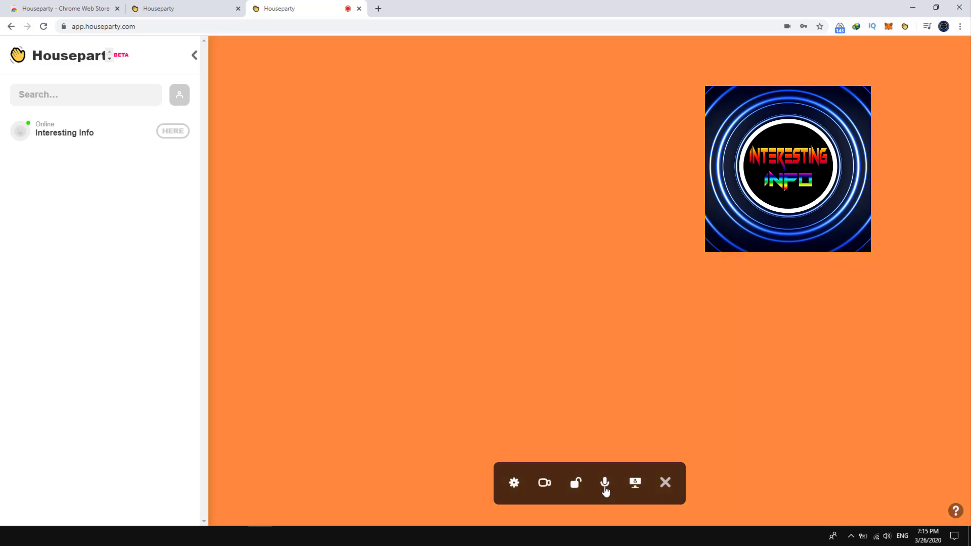
left_click(635, 484)
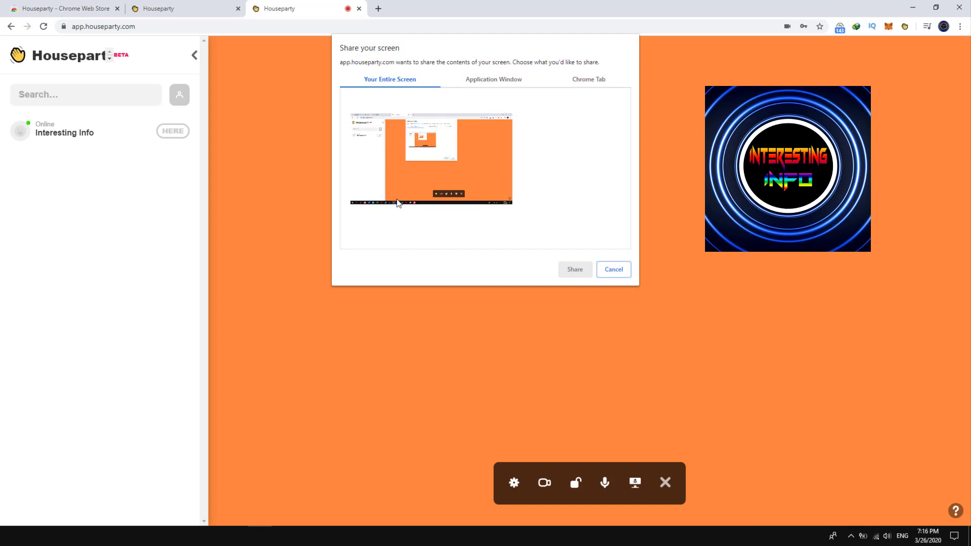
left_click(575, 485)
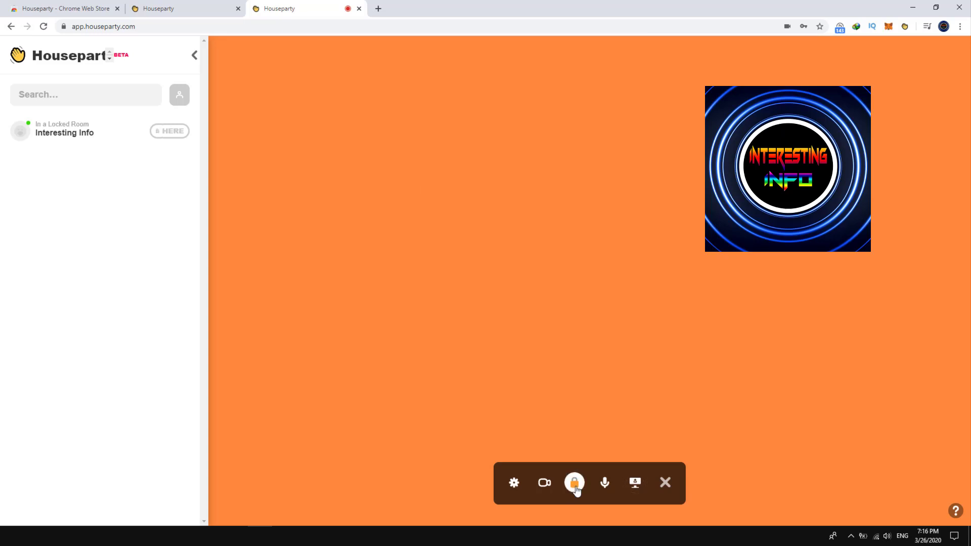
left_click(575, 484)
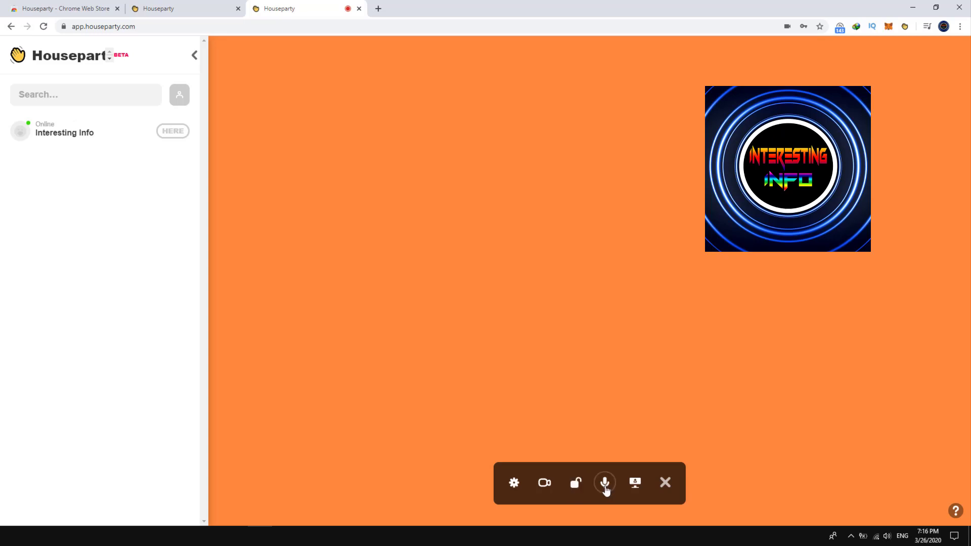